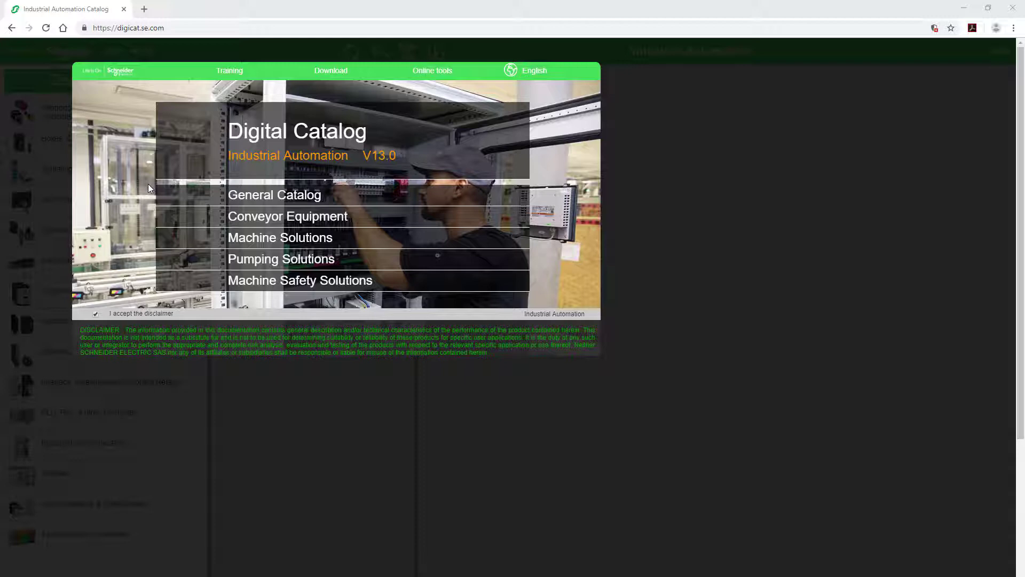
Step: Open the General Catalog, dismiss Highlights, and browse Pushbuttons, Boxes and Signaling Devices
left_click(267, 202)
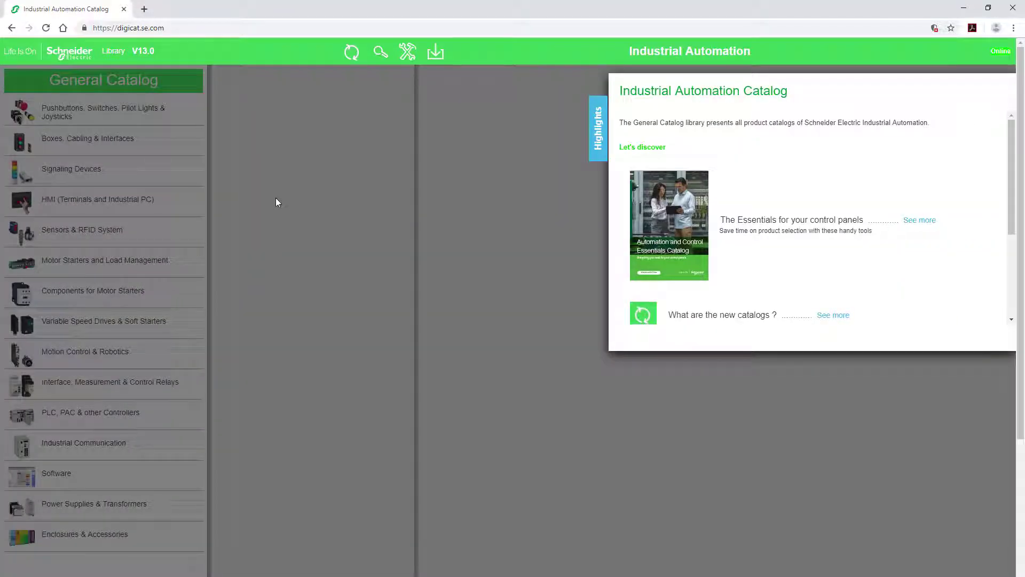
left_click(275, 198)
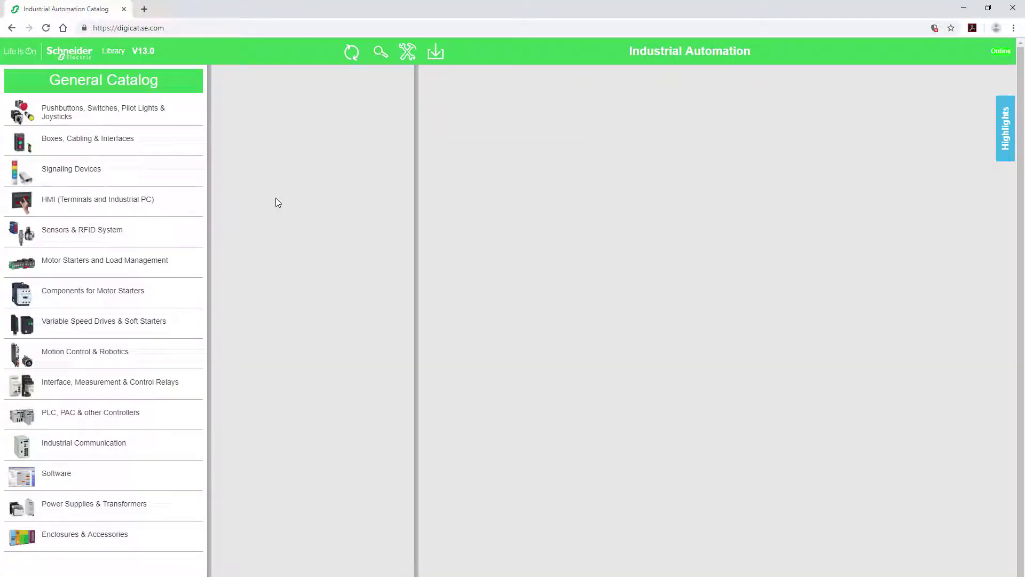
left_click(142, 110)
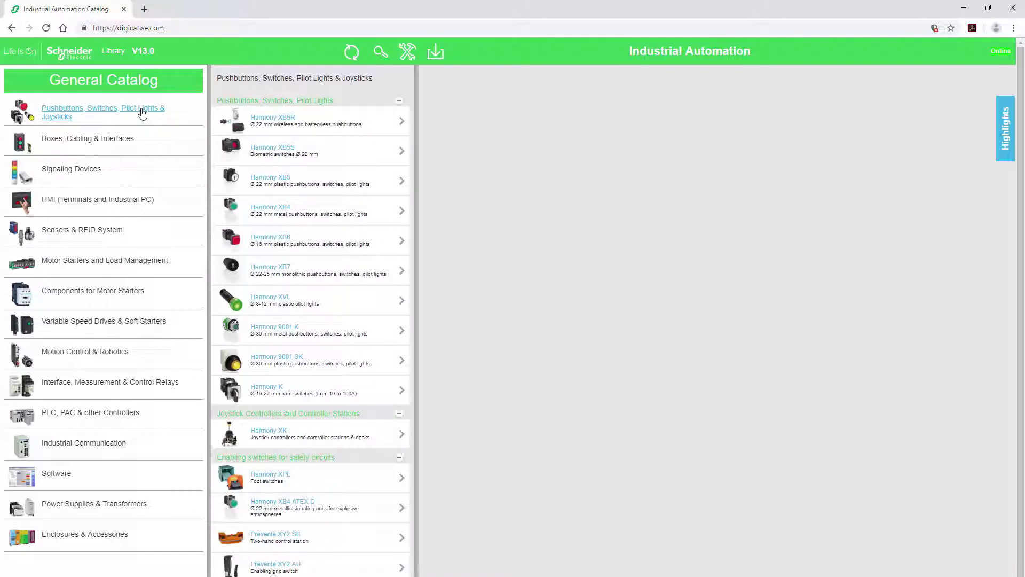
left_click(125, 143)
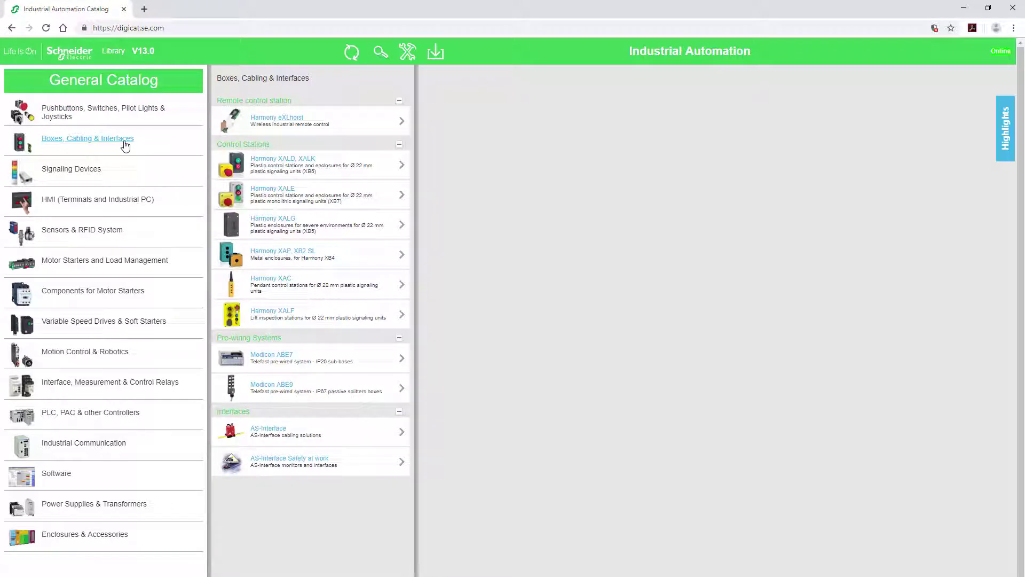
left_click(111, 174)
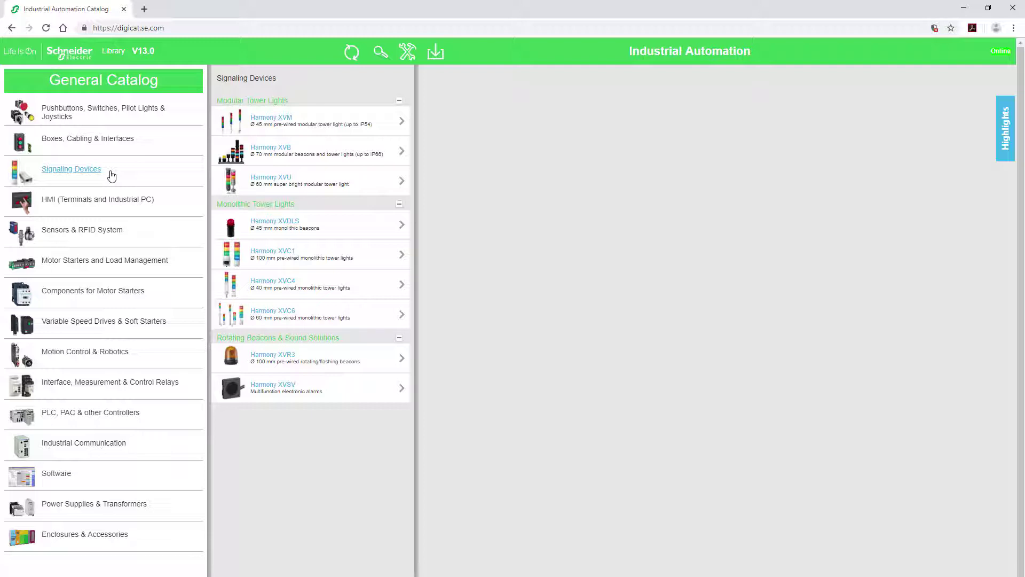
Step: Under HMI, view the catalogs for Magelis XBT GH, STO & STU, and GTO
left_click(103, 201)
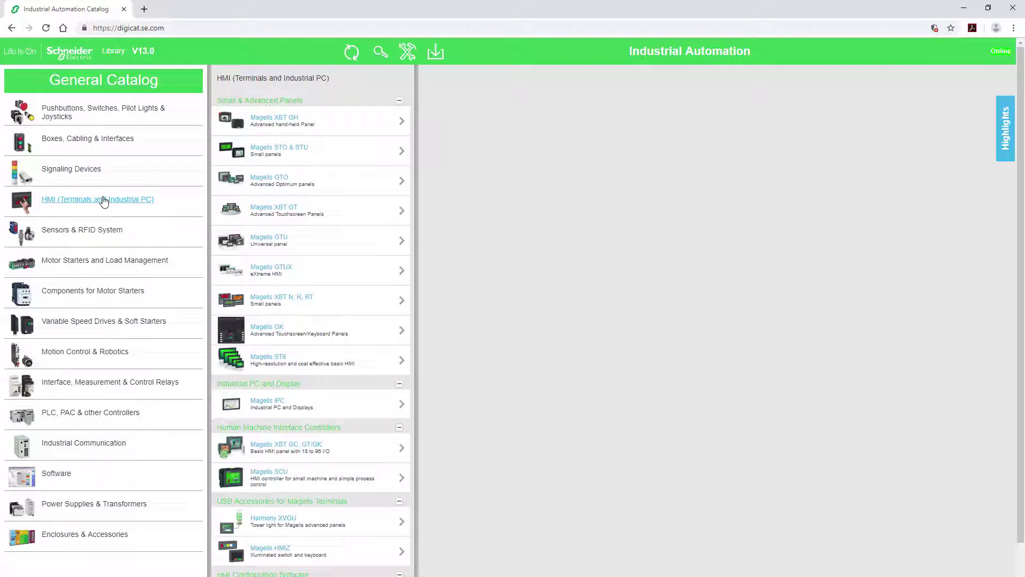
left_click(294, 126)
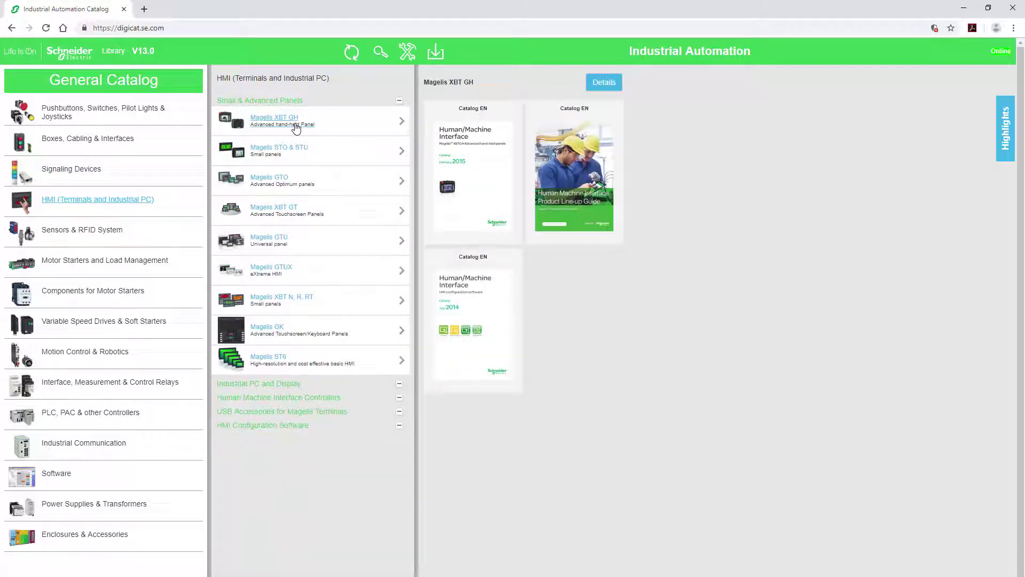
left_click(292, 152)
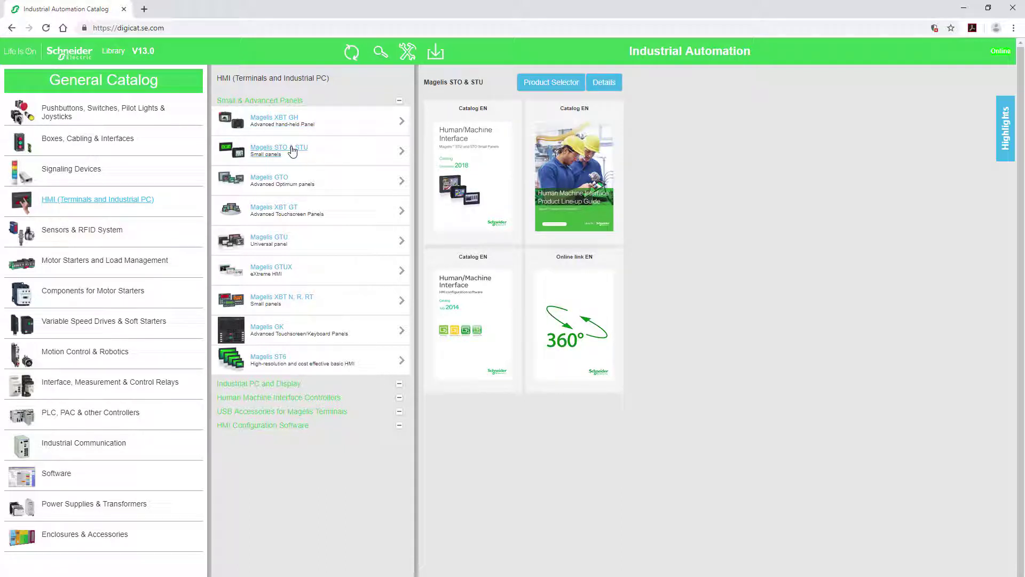
left_click(282, 179)
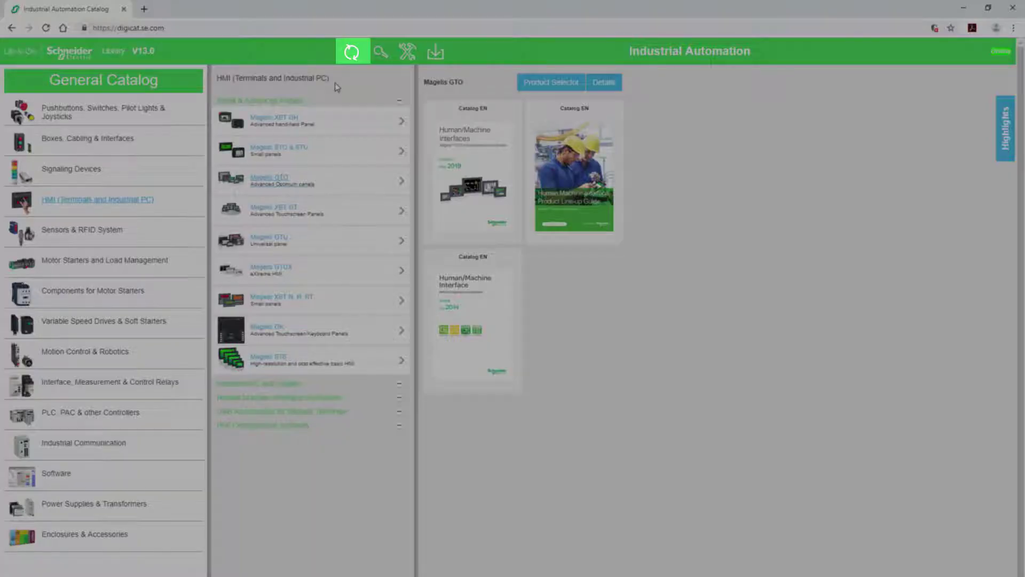
Step: Review the New catalogs V13.0 page, then return to the General Catalog library
left_click(352, 51)
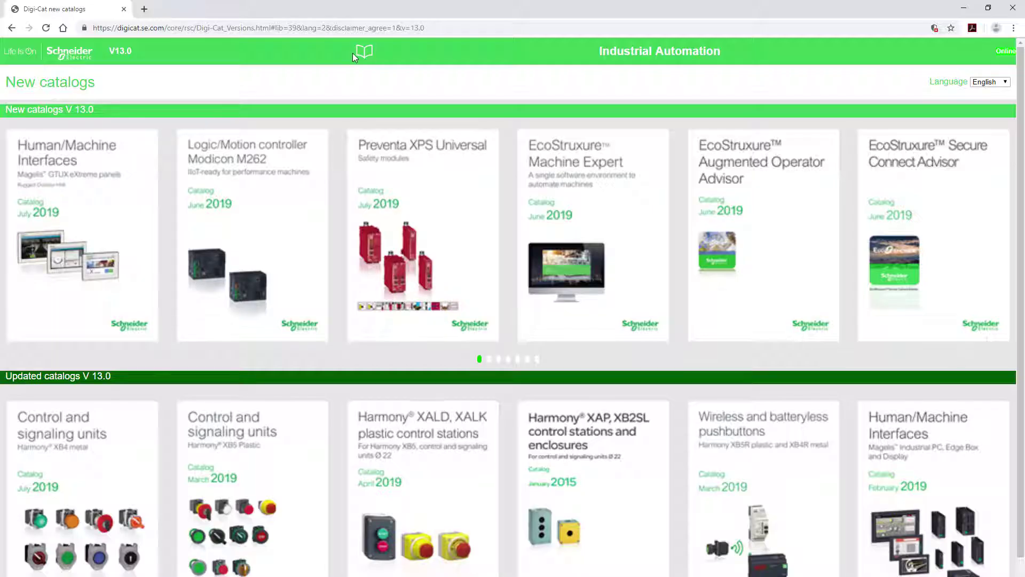
left_click(363, 53)
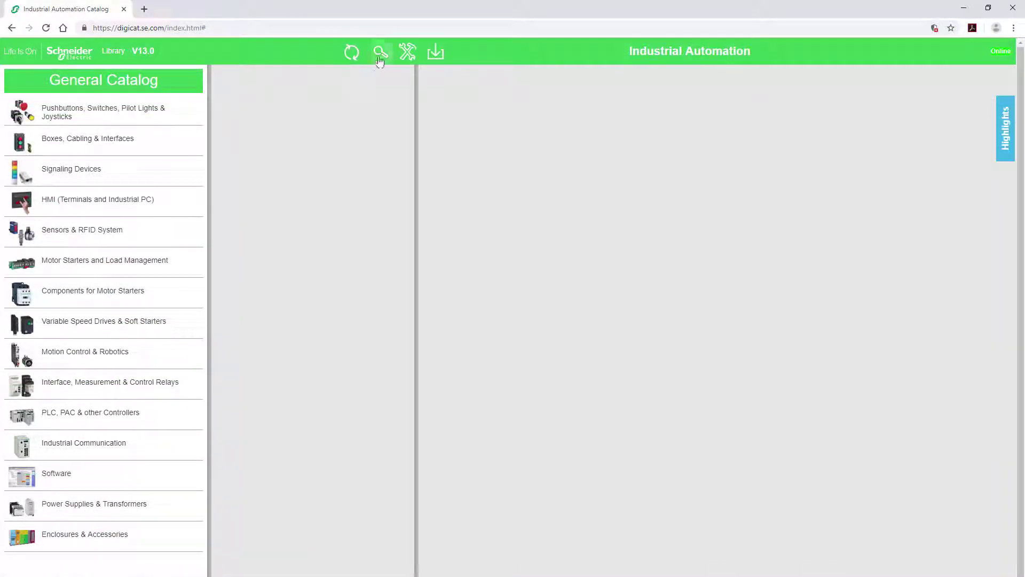
Step: Search the catalog for M262 and RXG11B, opening the M262 and RXG11BD relay results
left_click(380, 60)
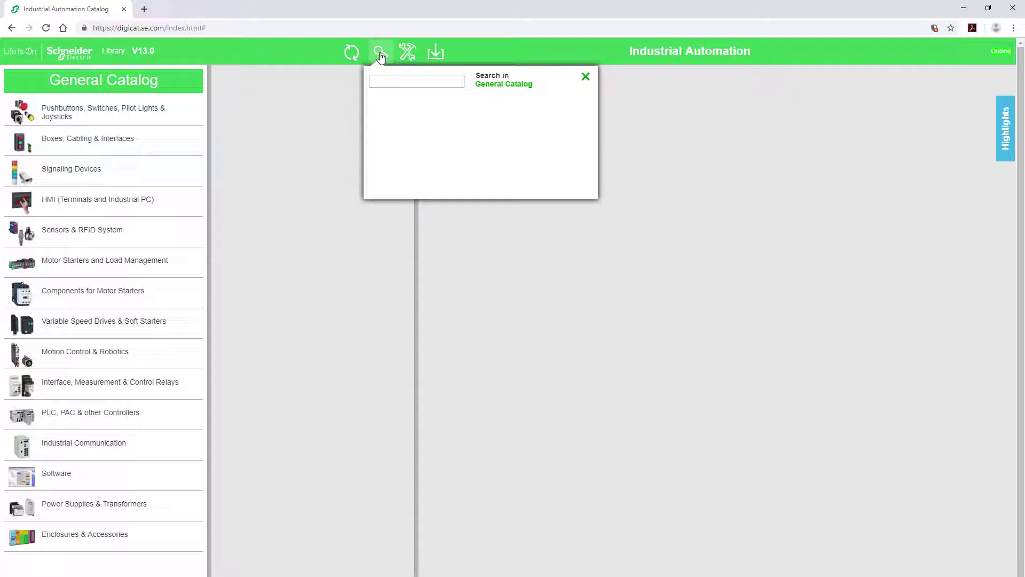
left_click(382, 81)
type("M262")
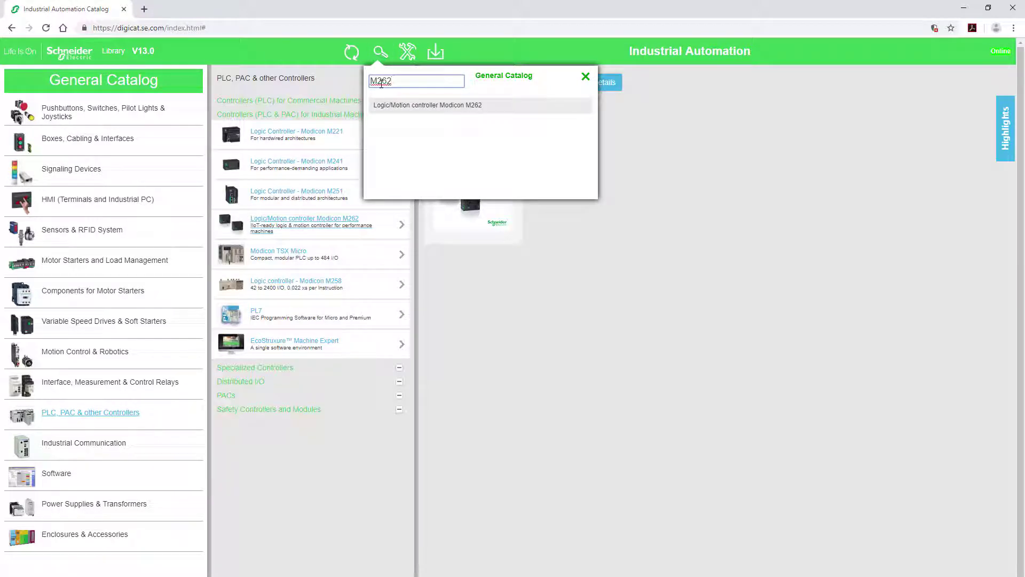
left_click(381, 105)
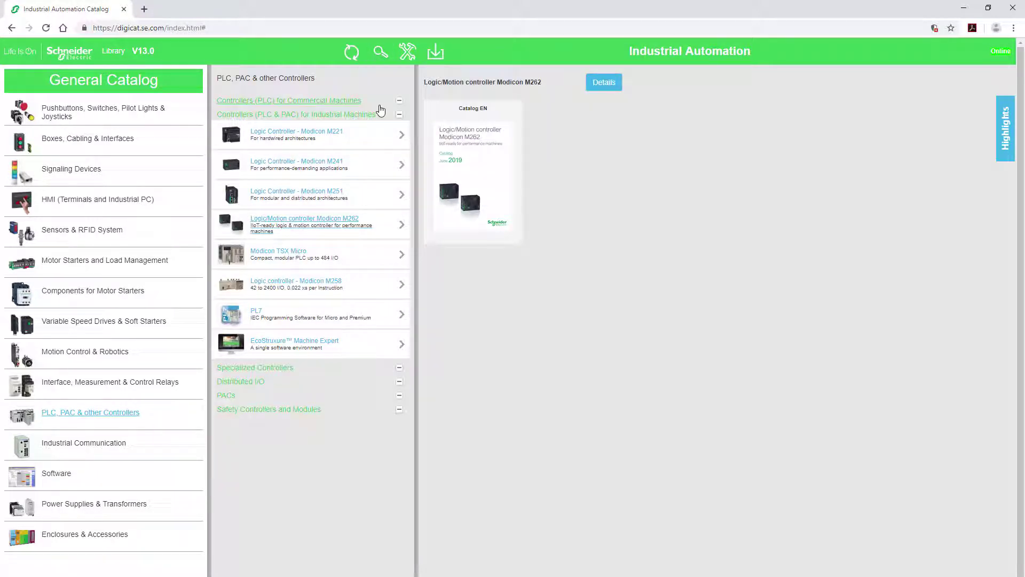
left_click(380, 52)
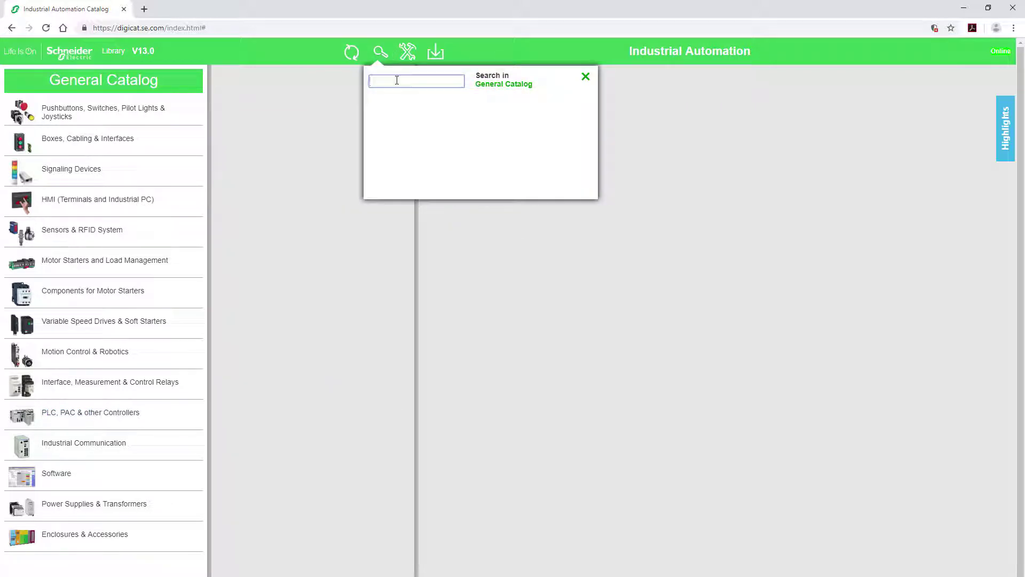
type("RXG11B")
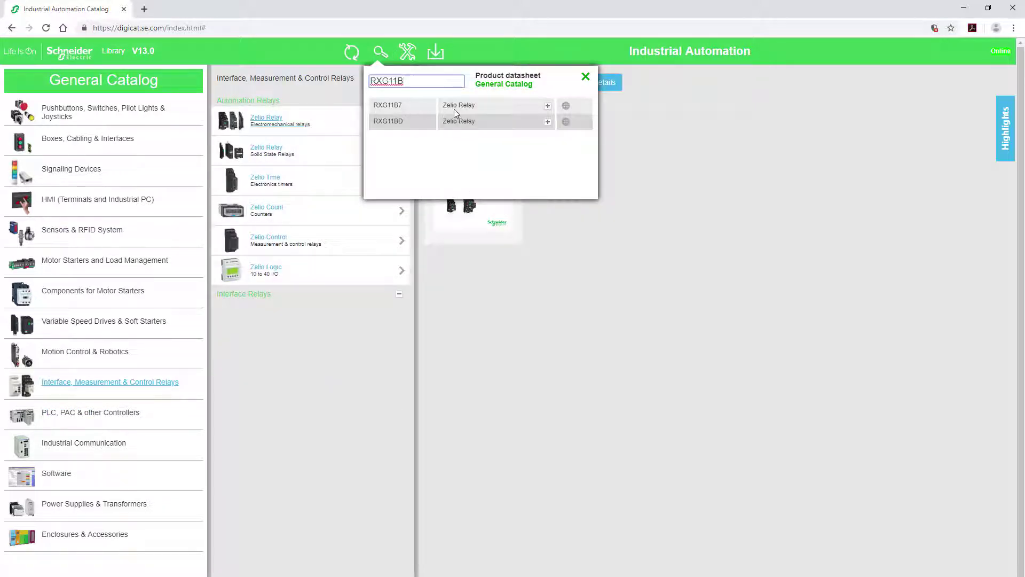
left_click(462, 124)
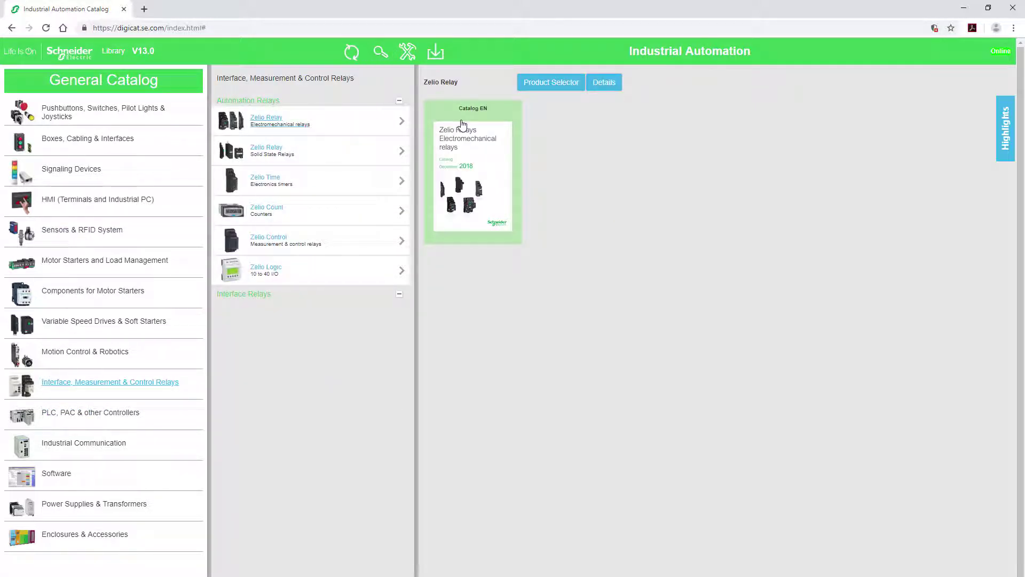
Step: Search for Modicon, page to the last suggestions, and choose Modicon M262
left_click(381, 52)
type("Modicon")
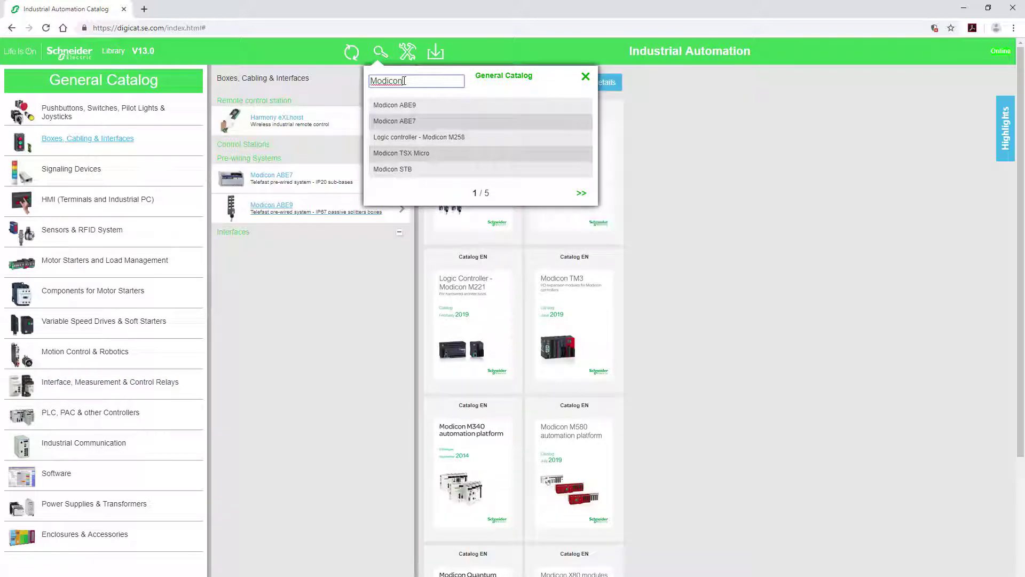
left_click(582, 193)
left_click(581, 194)
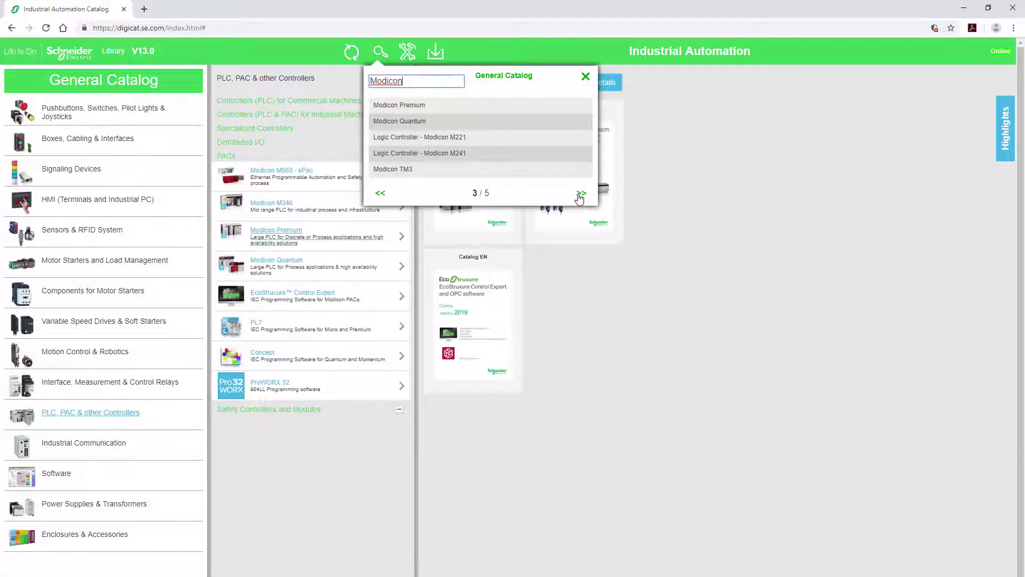
left_click(582, 193)
left_click(580, 194)
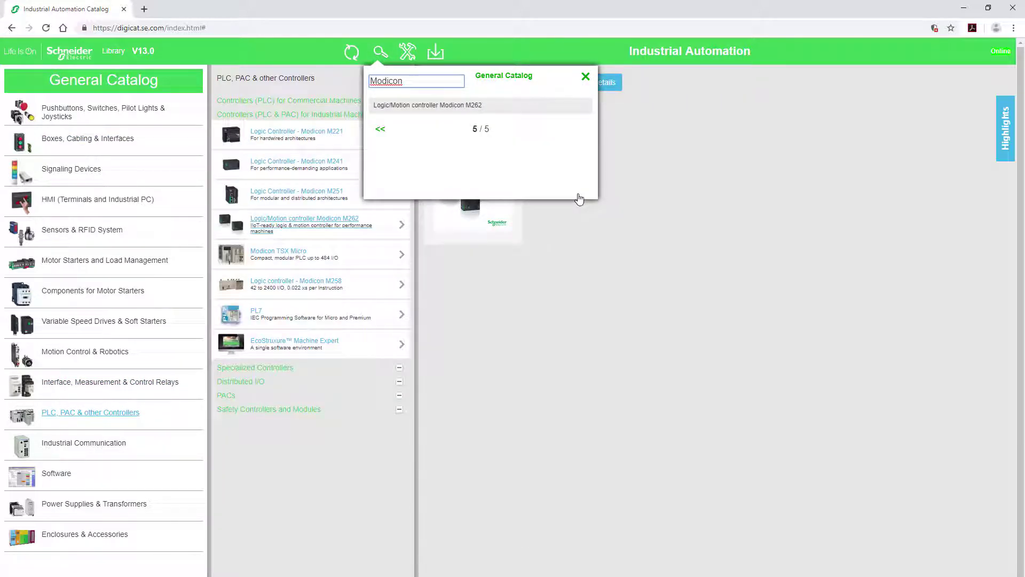
left_click(471, 110)
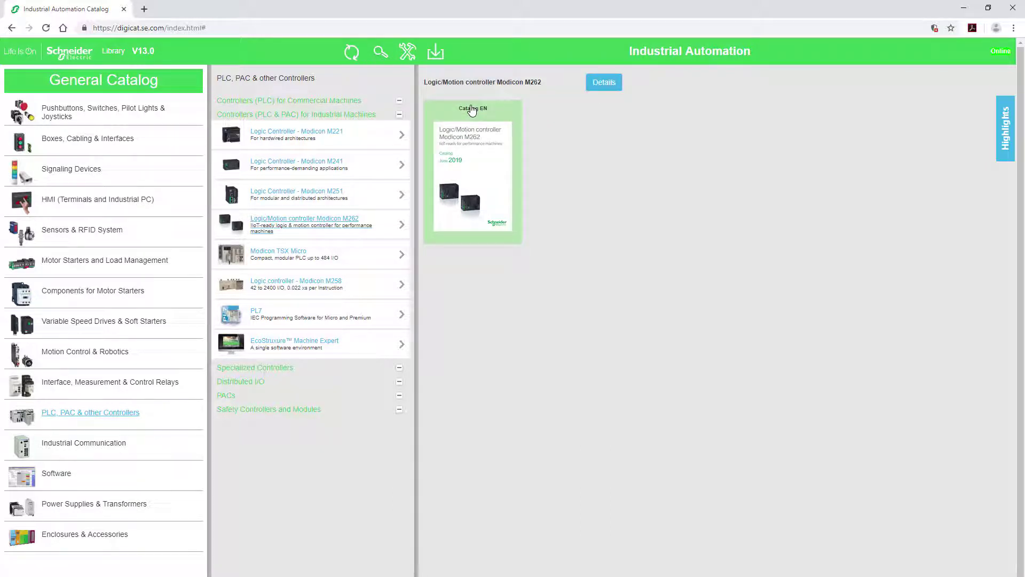
Step: Open the product selector and expand the categories down to HMI (Terminals and Industrial PC)
left_click(407, 52)
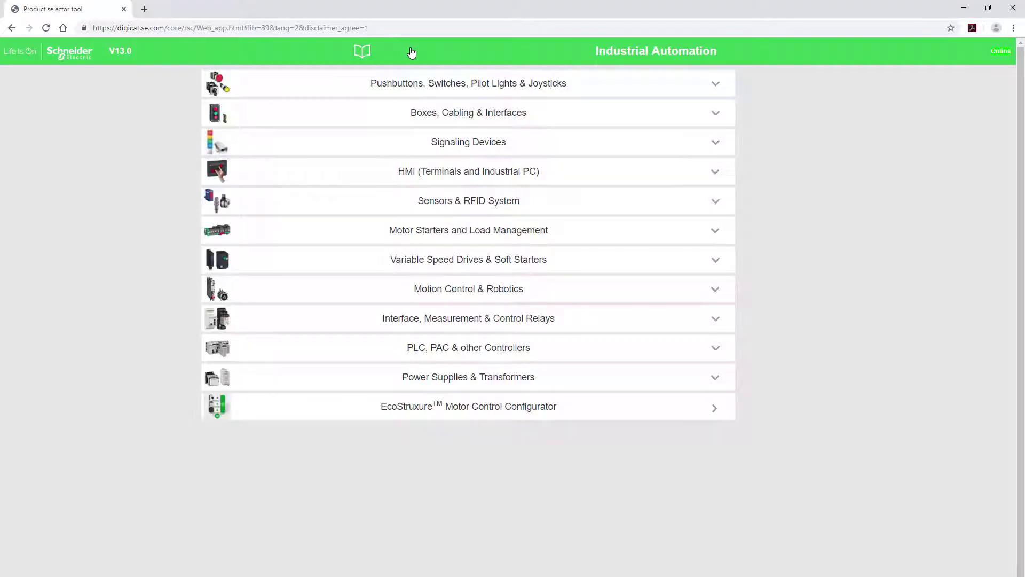
left_click(421, 86)
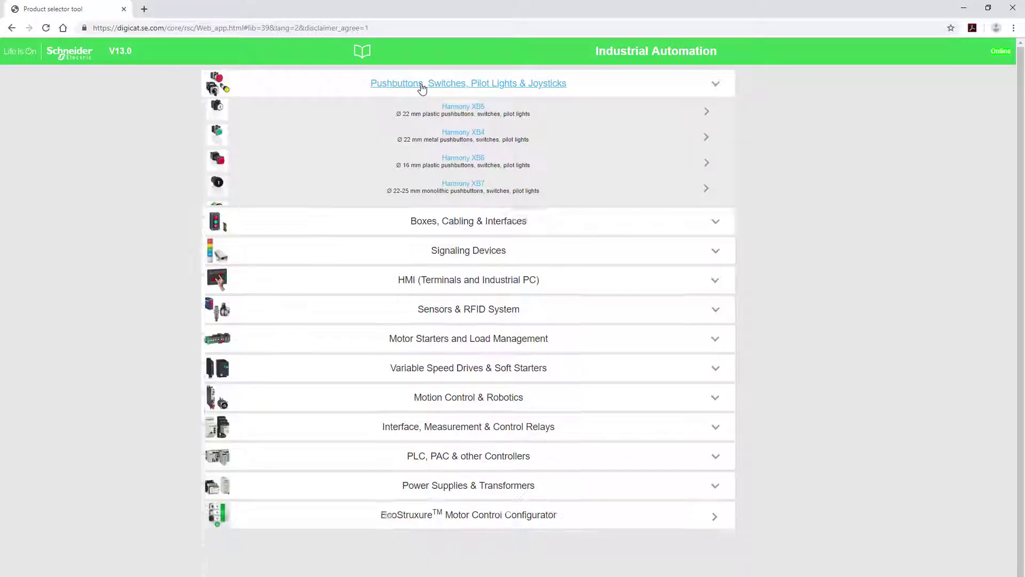
left_click(425, 114)
left_click(426, 118)
left_click(435, 143)
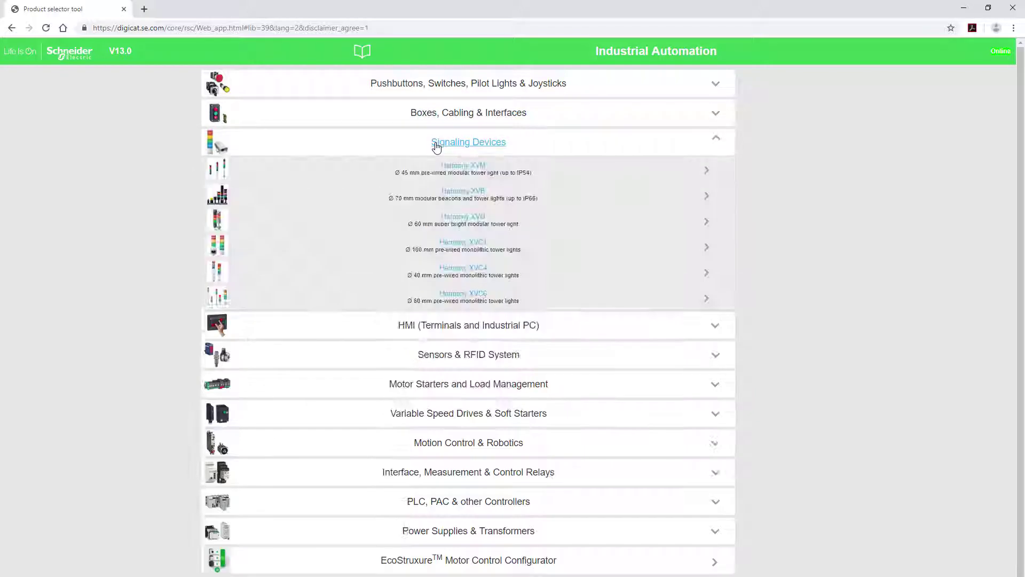
left_click(435, 148)
left_click(437, 173)
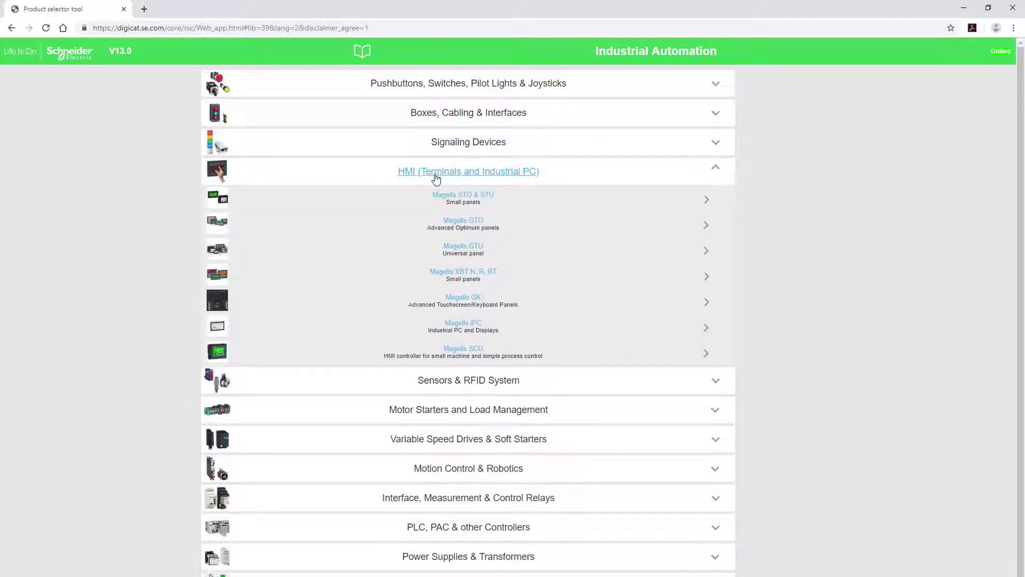
Step: Configure a 3.4 inch Magelis STO & STU panel with Green, Orange, Red display and 10/100BASE-TX Ethernet
left_click(437, 193)
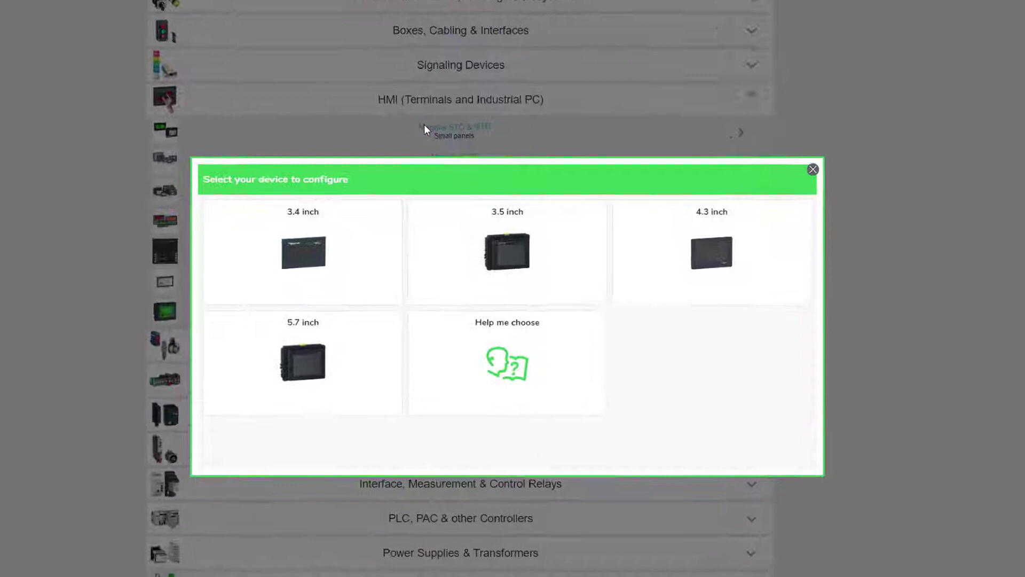
left_click(380, 236)
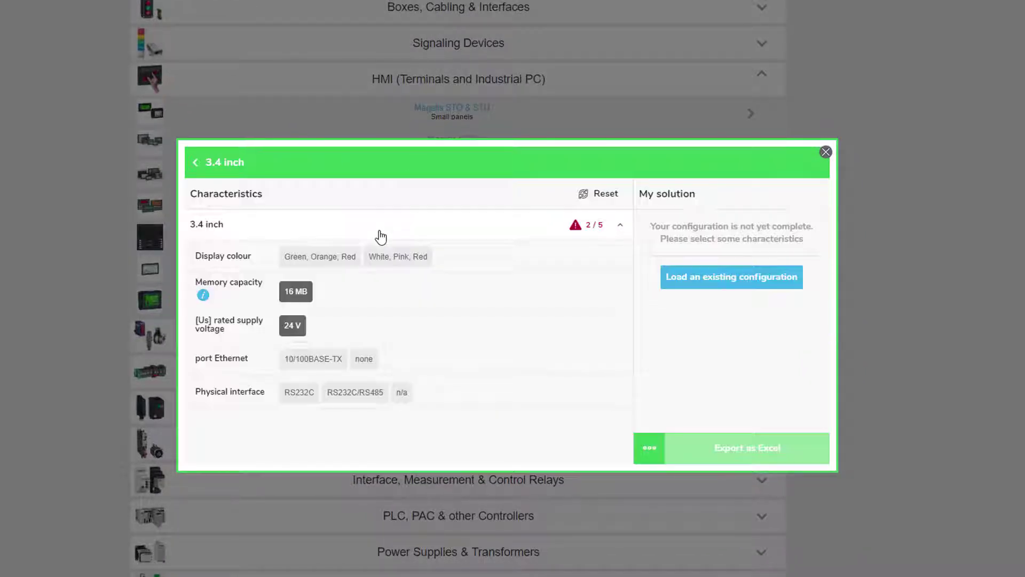
left_click(362, 256)
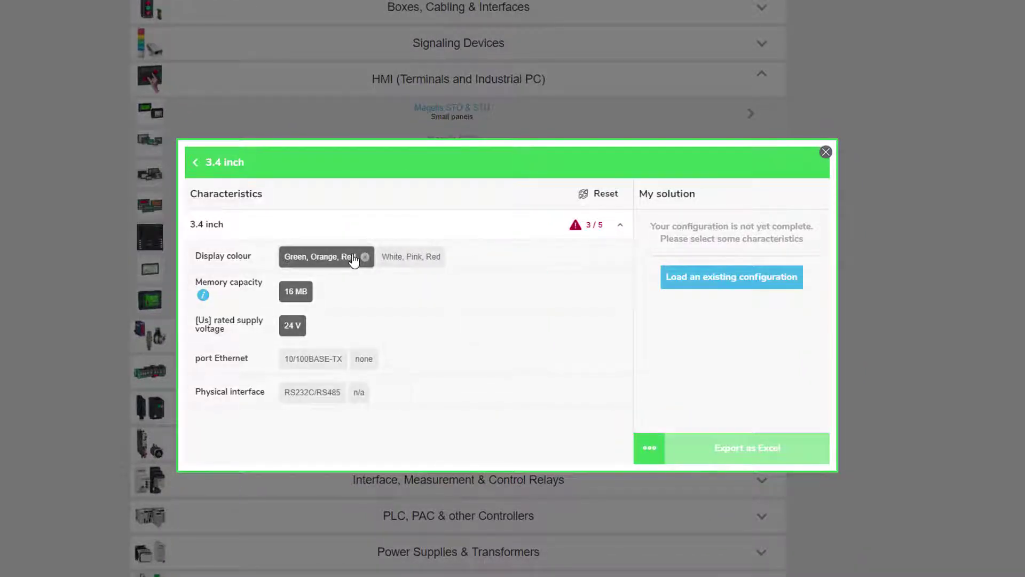
left_click(336, 359)
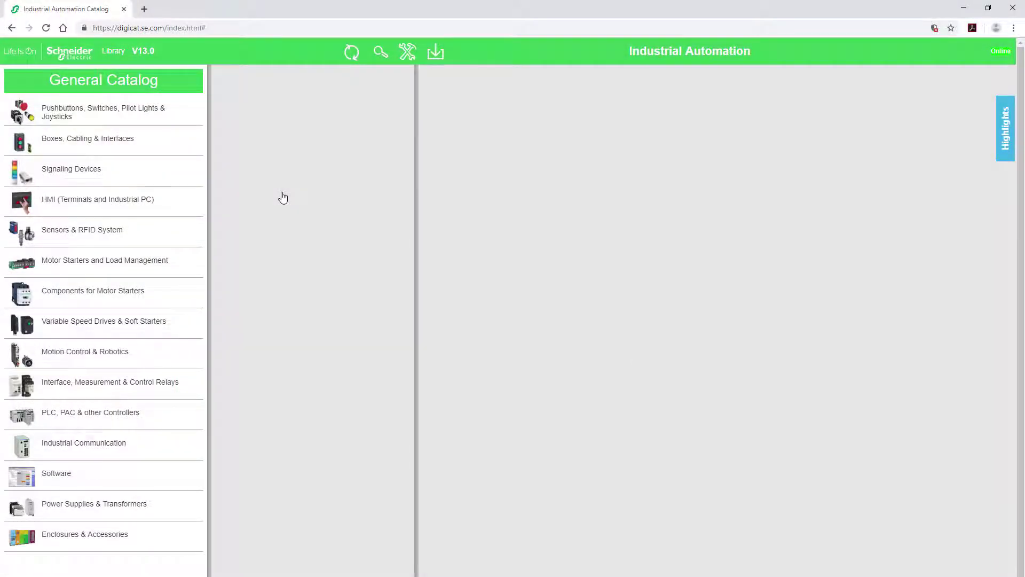
Step: Reopen the 3.4 inch Magelis STO & STU configurator, then list the PLC, PAC & other Controllers ranges
left_click(131, 201)
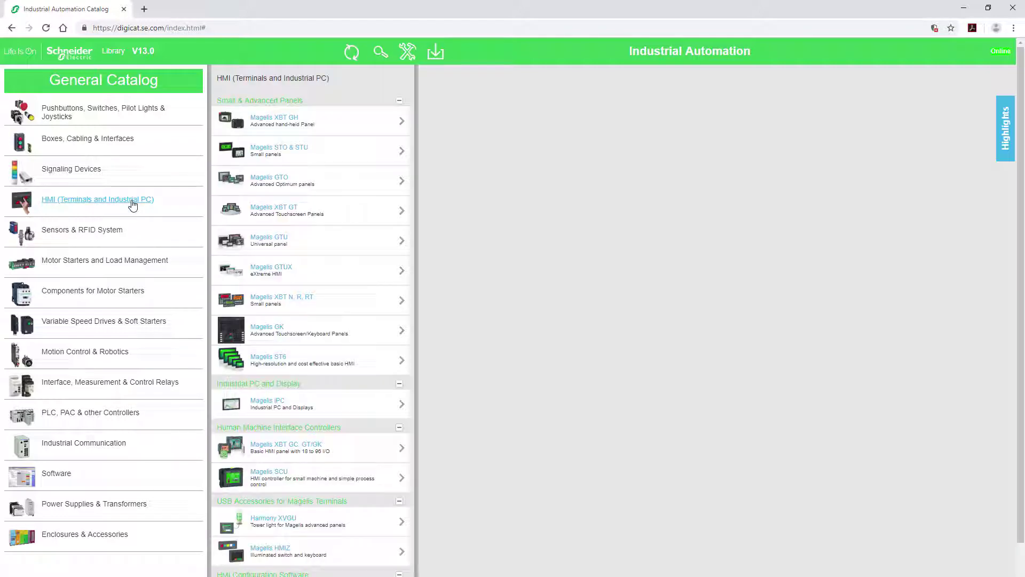
left_click(270, 154)
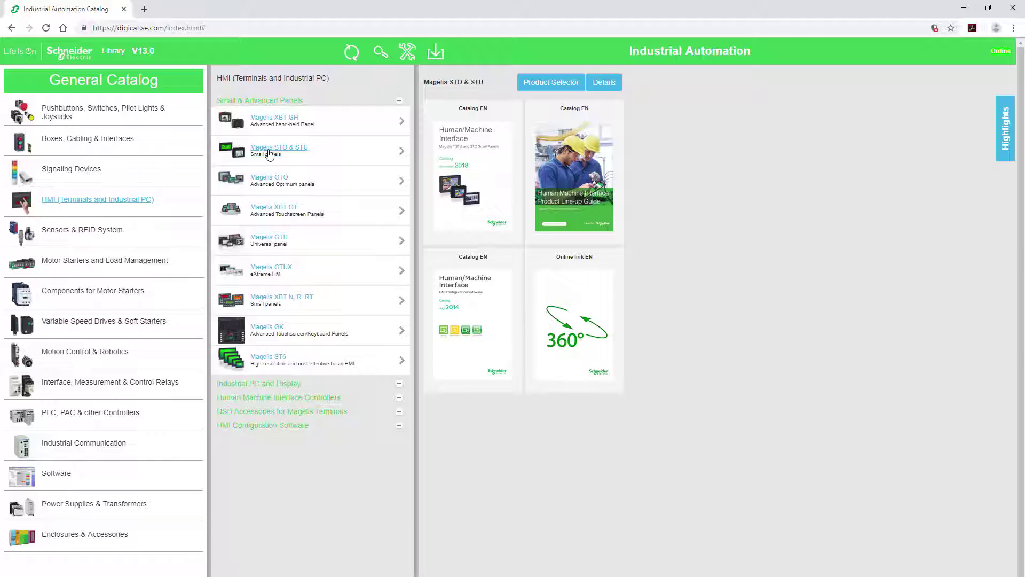
left_click(551, 83)
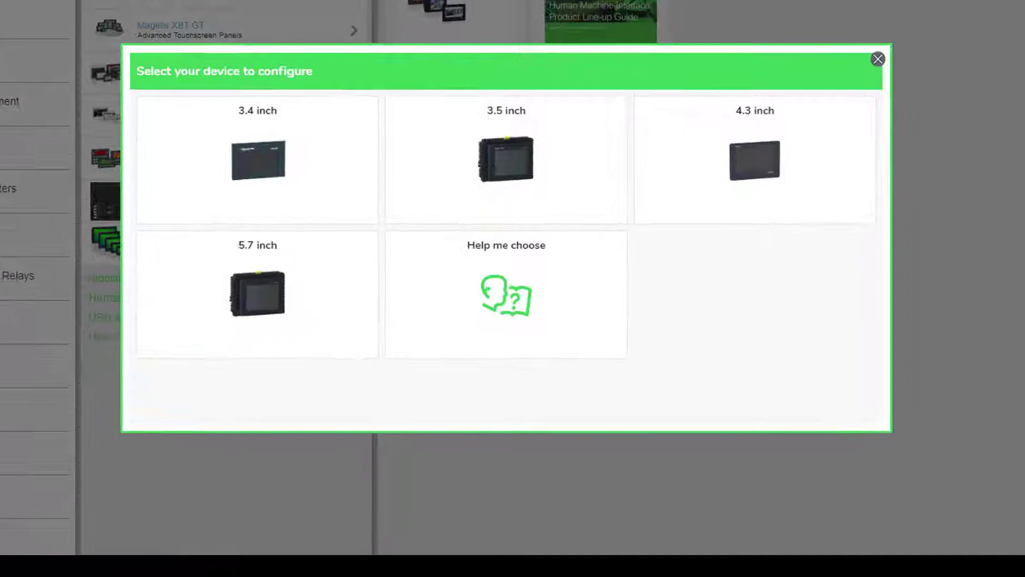
left_click(338, 170)
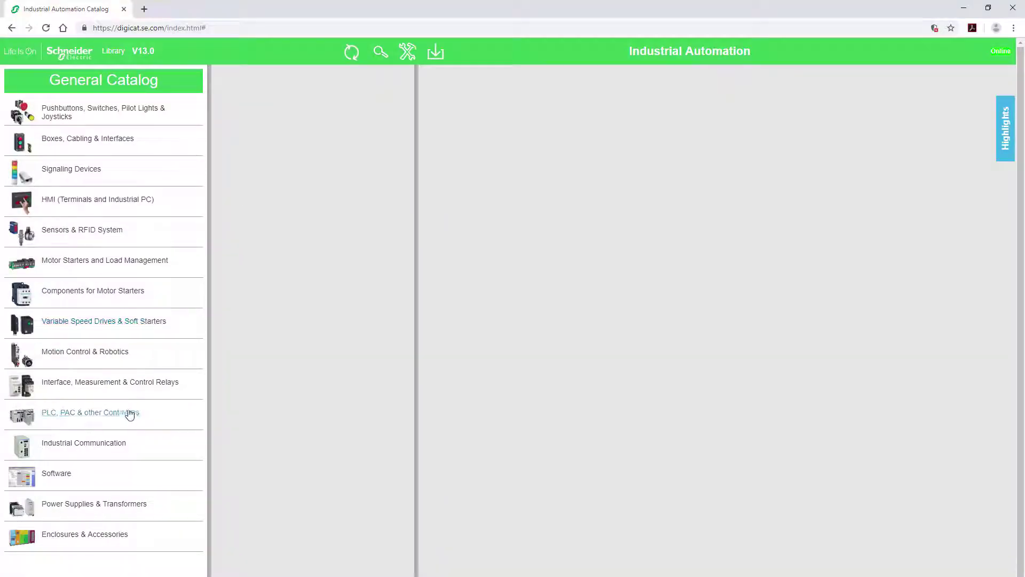
left_click(128, 412)
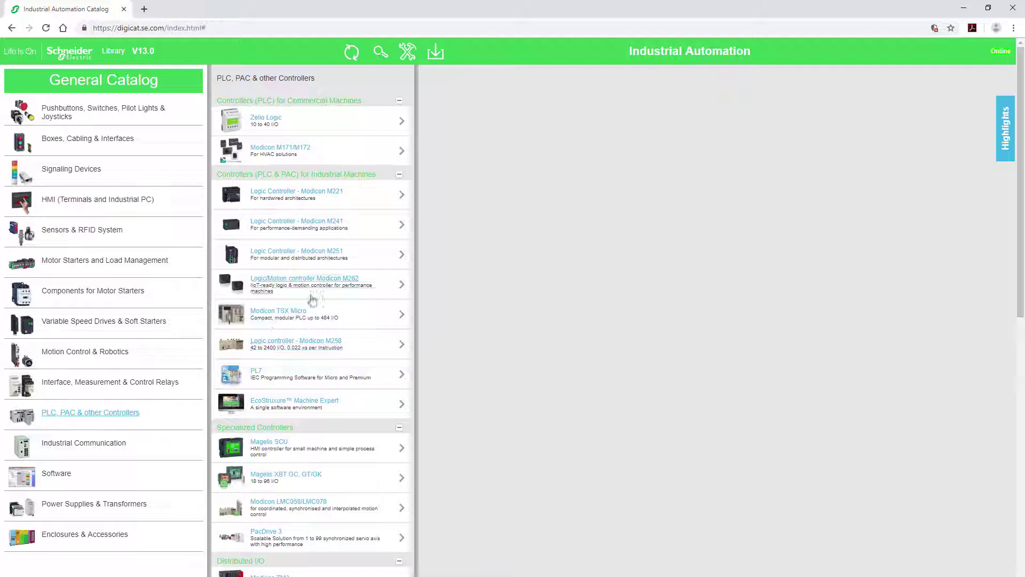
Step: Open the Modicon M262 catalog PDF, jump to the M221 selection guide, and follow TM221CE16R to eShop
left_click(328, 284)
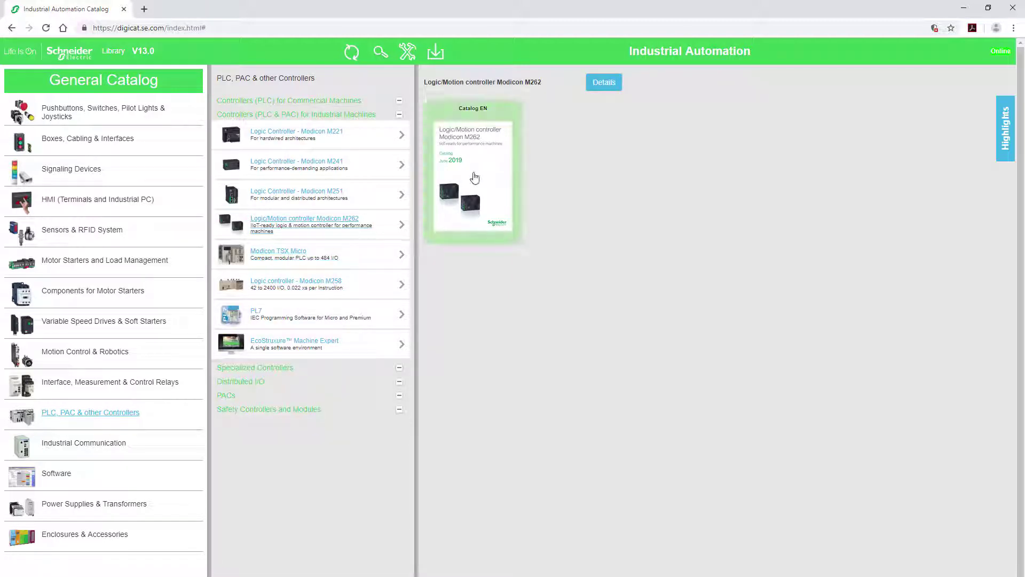
left_click(474, 177)
scroll(474, 177, "down", 1)
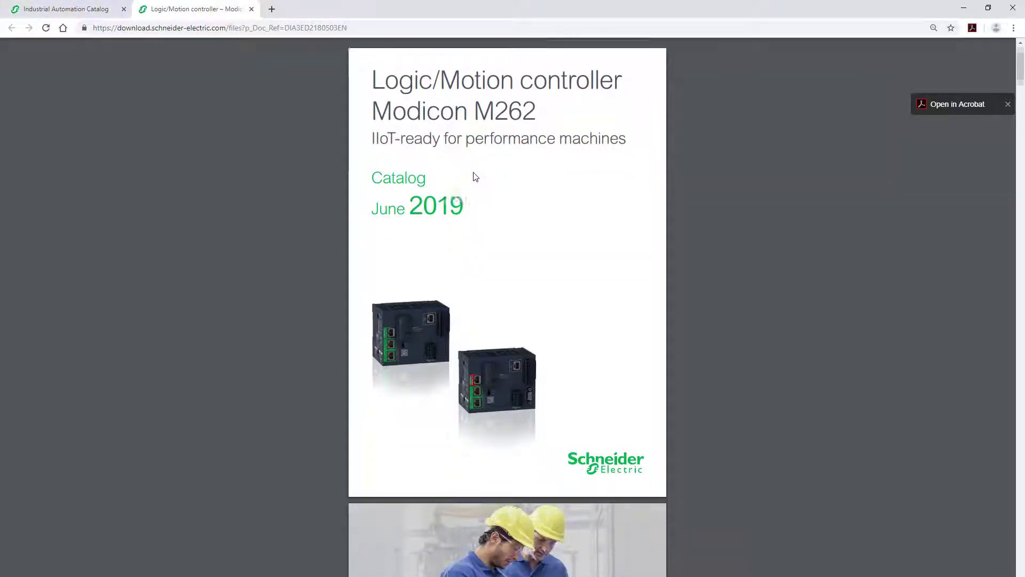
scroll(474, 177, "down", 3)
scroll(474, 177, "down", 4)
scroll(473, 176, "down", 3)
scroll(473, 177, "down", 2)
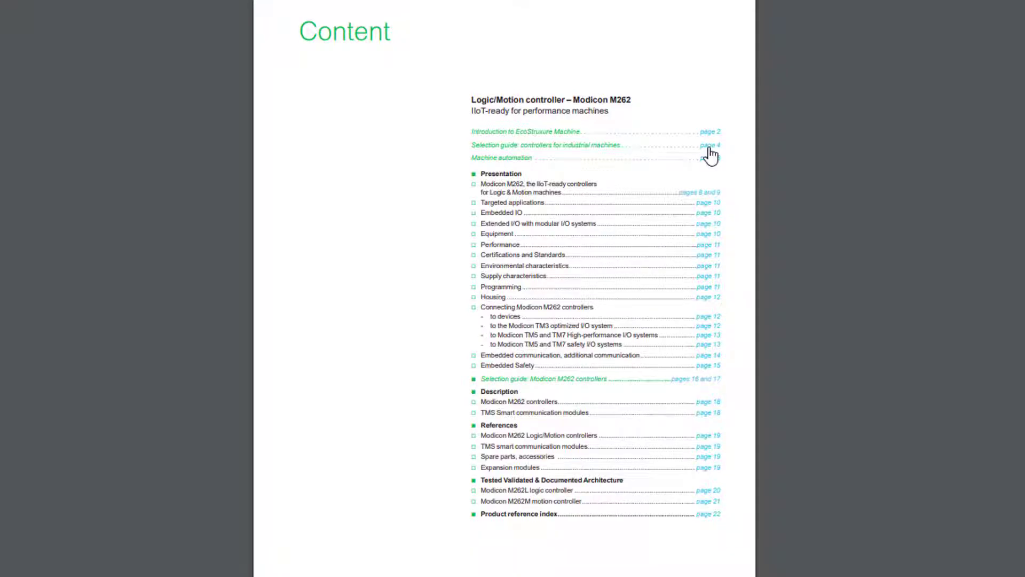
left_click(709, 149)
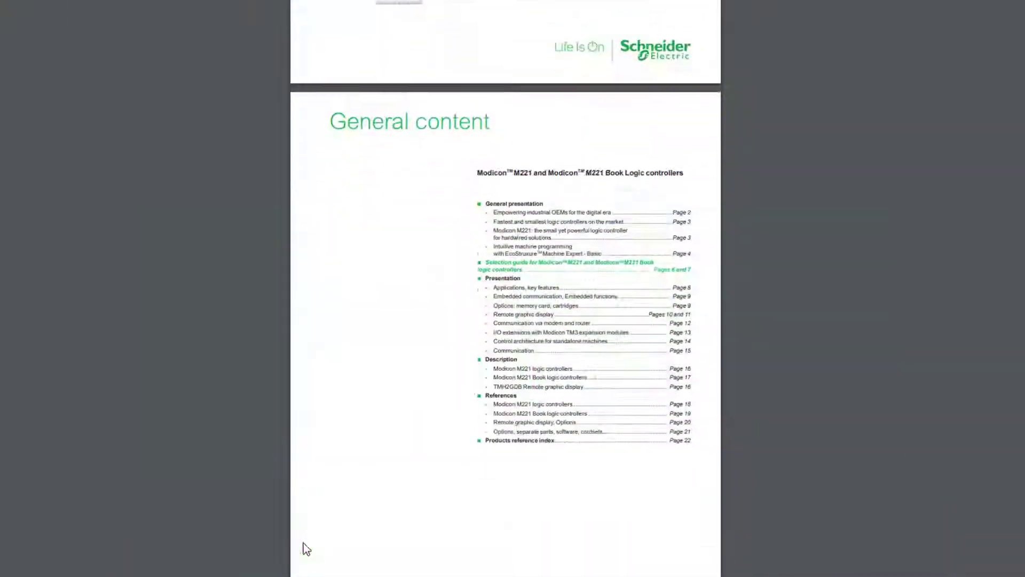
scroll(304, 550, "down", 2)
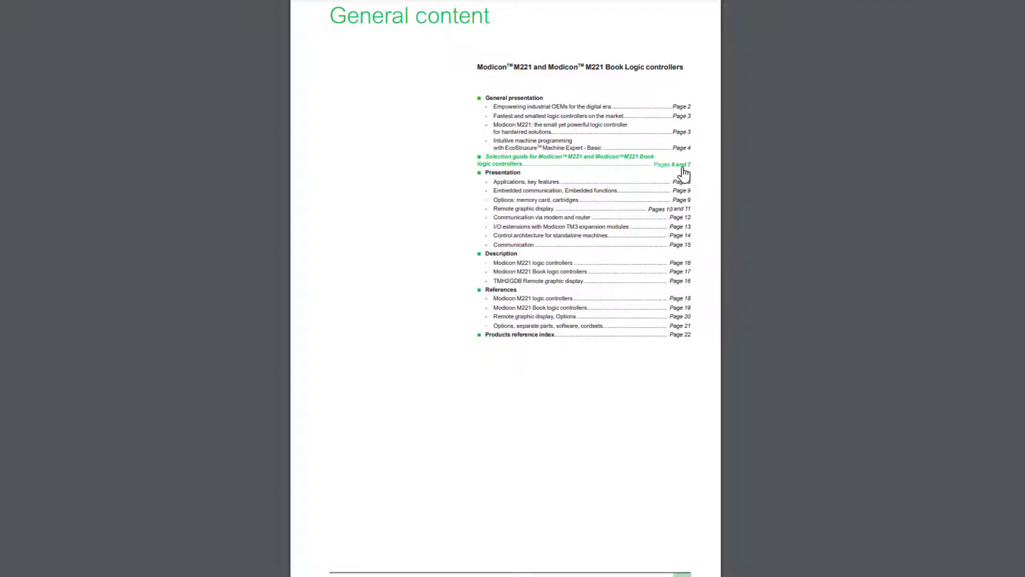
left_click(685, 173)
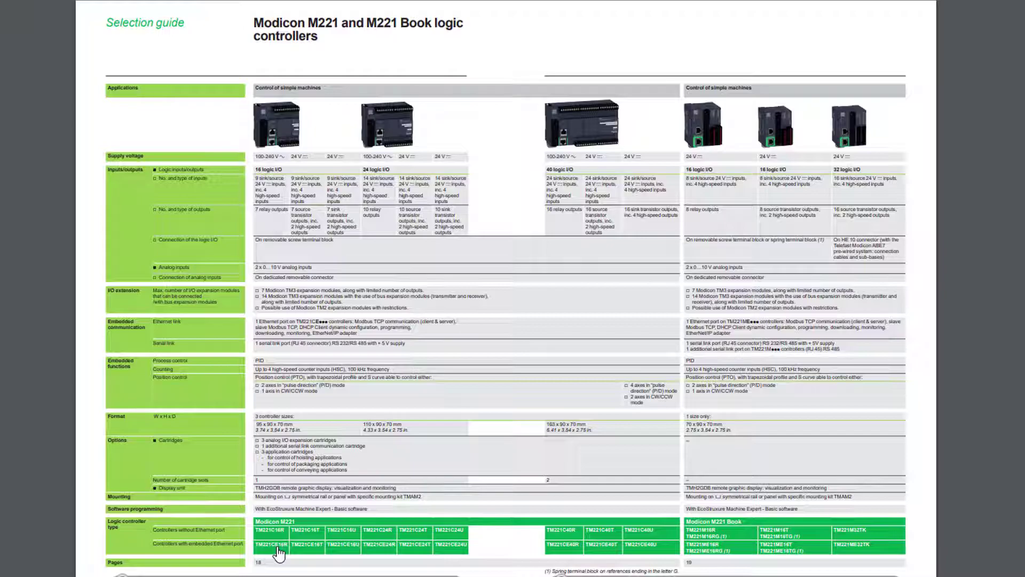
left_click(276, 548)
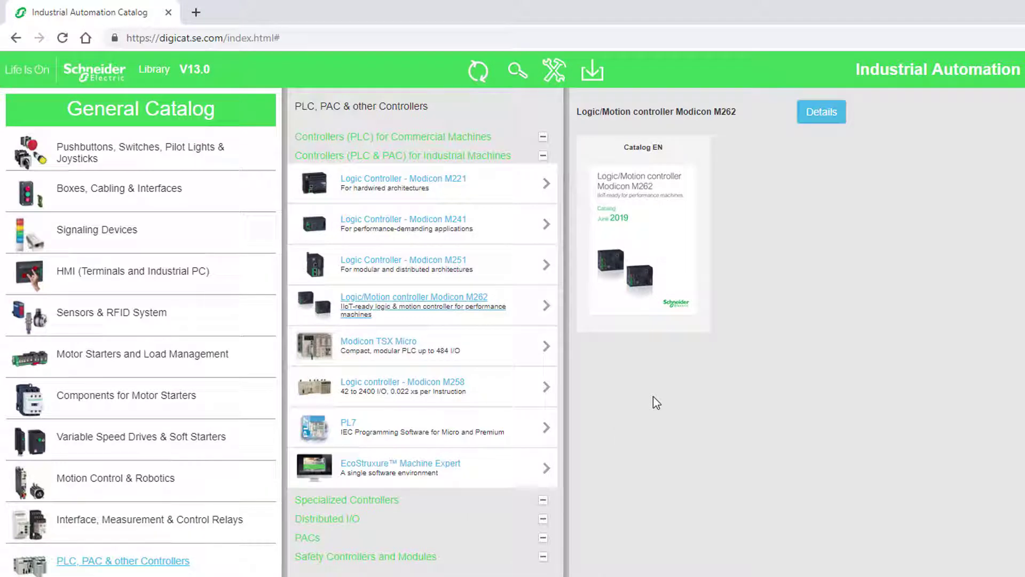
Step: Go back to the Digi-Cat Industrial Automation V13.0 start page via the Schneider Electric logo
left_click(93, 74)
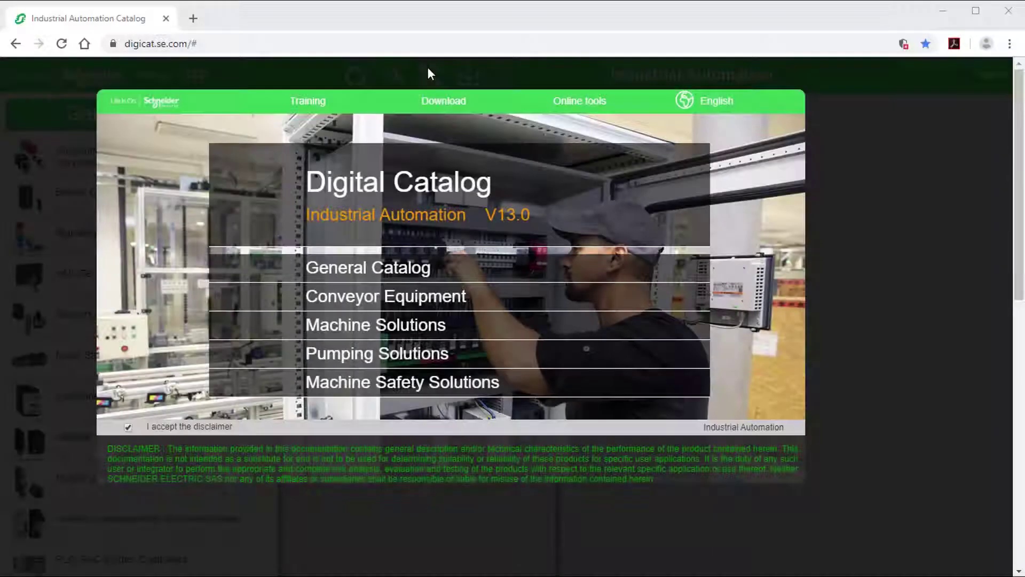
mouse_move(444, 102)
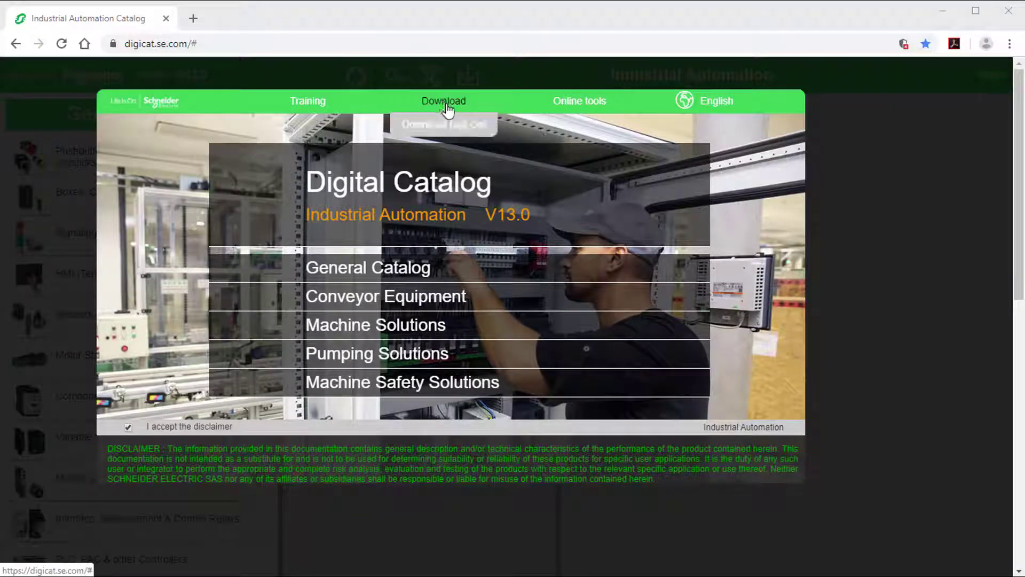
Step: Choose Download Digi-Cat to bring up the offline download form page
left_click(465, 133)
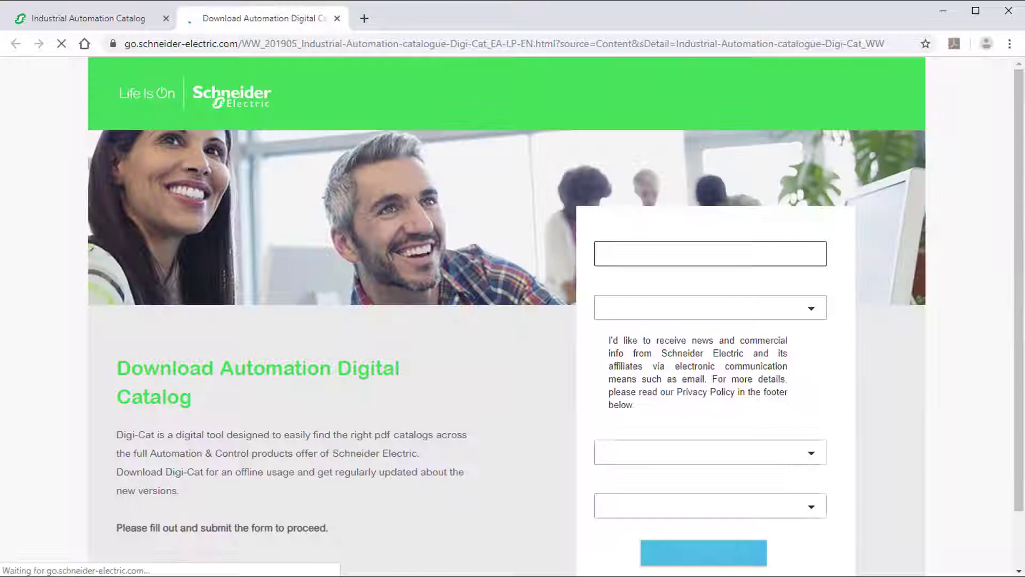